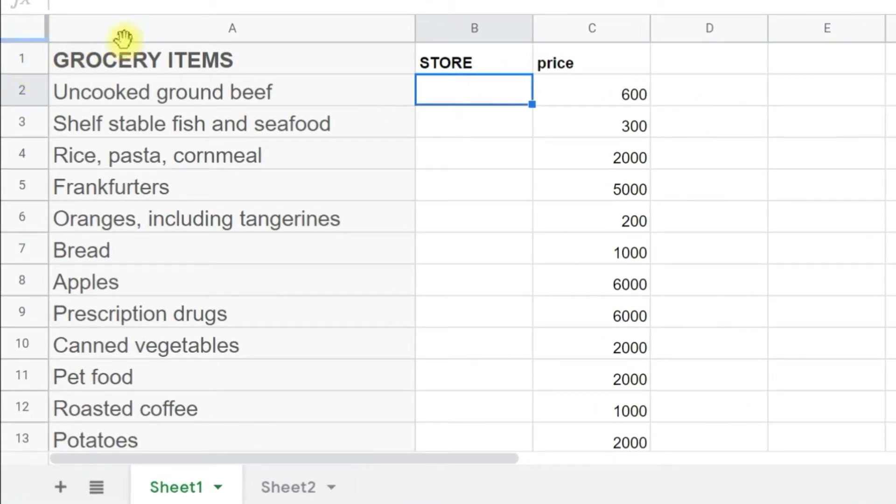
- Review the grocery items, store and price columns on Sheet1 and the list of stores on Sheet2
left_click(135, 29)
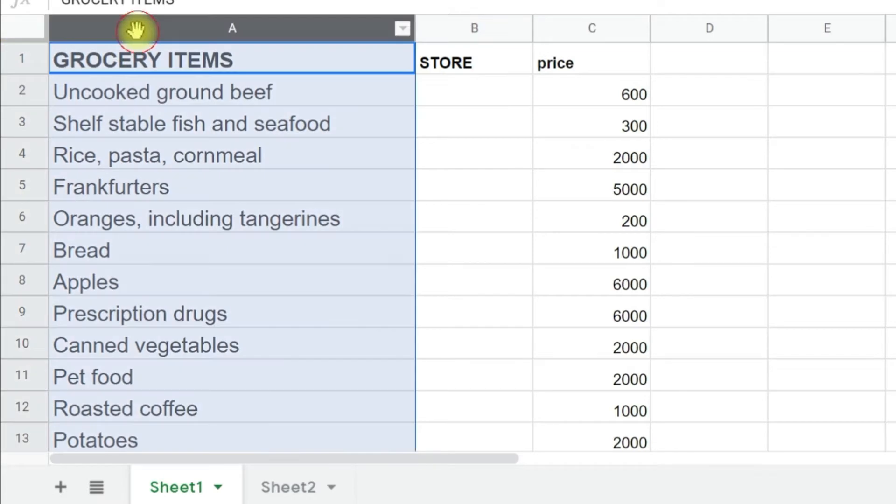
left_click(780, 120)
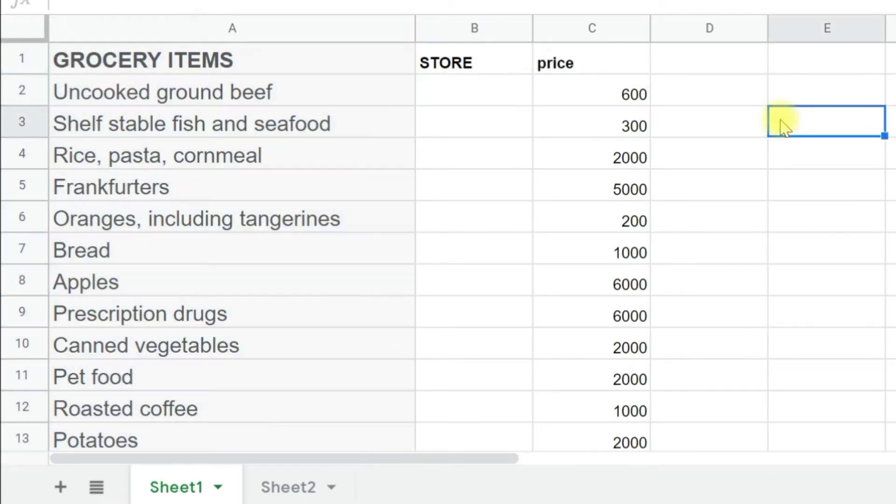
left_click(312, 494)
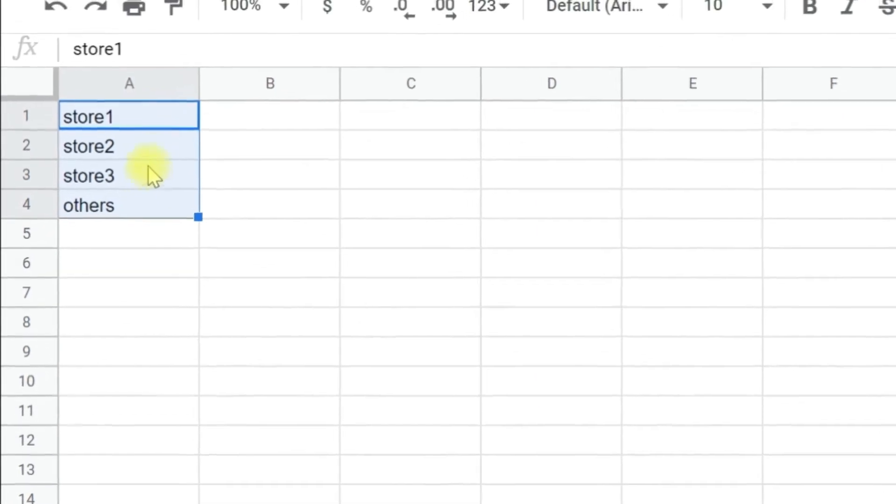
left_click(258, 176)
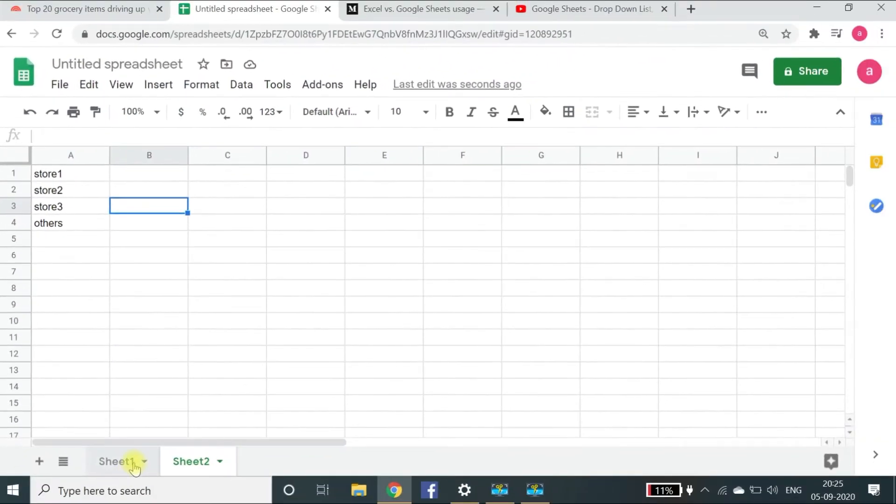
left_click(134, 463)
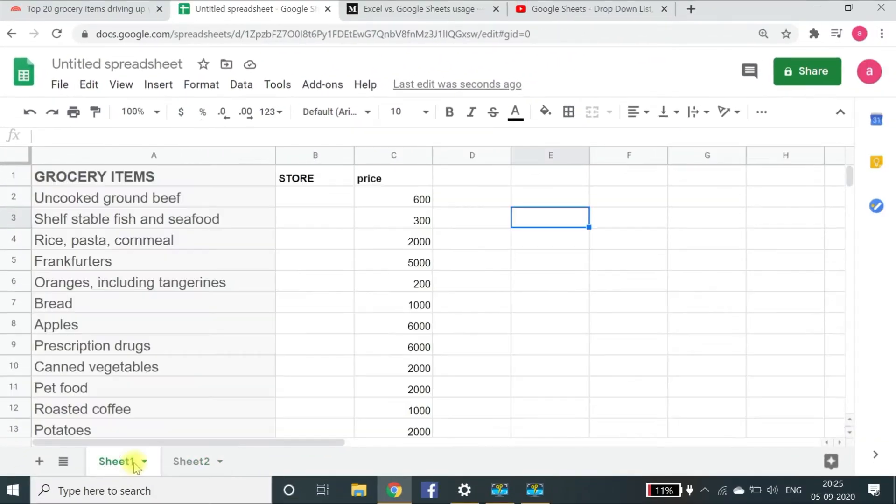
left_click(348, 208)
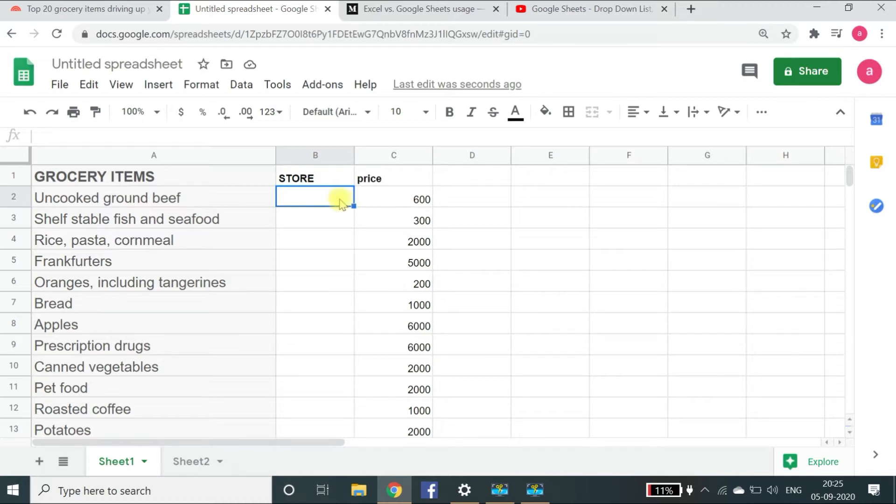
left_click(667, 259)
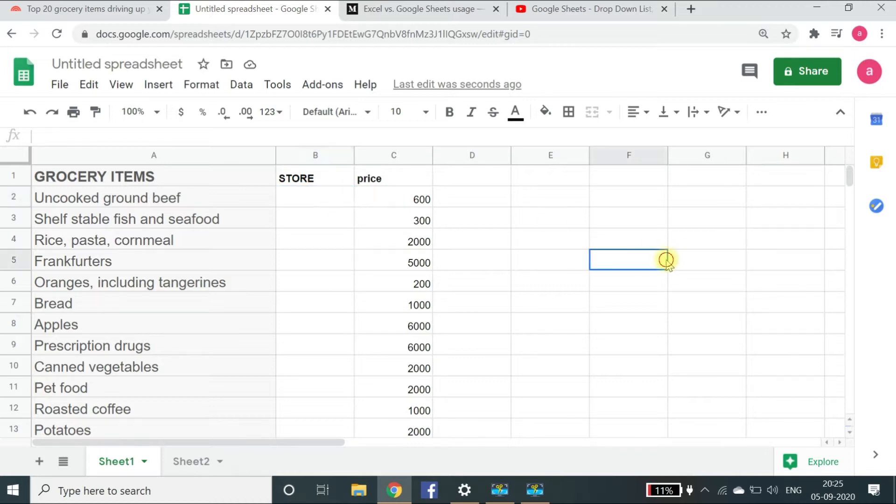
- Start a data validation rule and set its cell range to B2:B8 in the STORE column of Sheet1
left_click(240, 91)
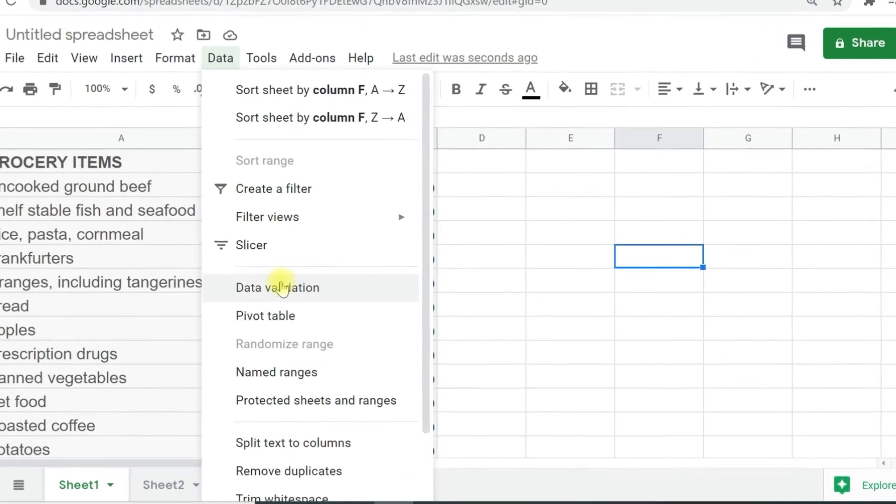
left_click(280, 287)
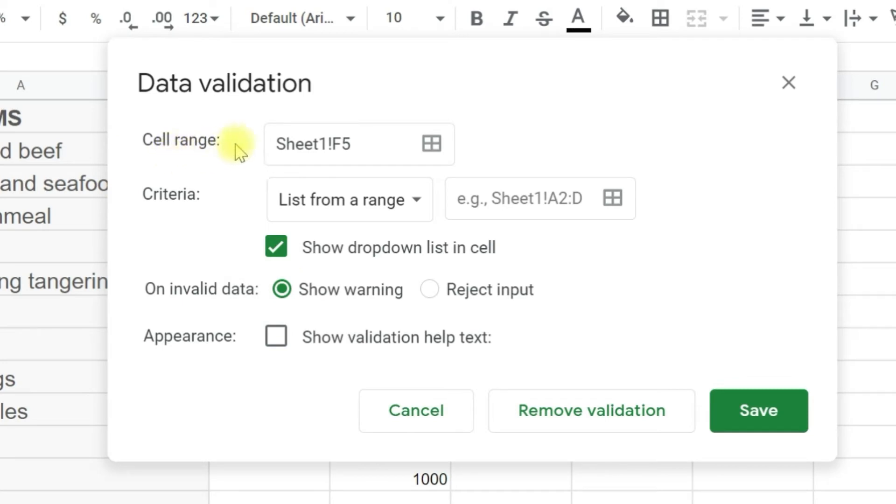
left_click(432, 145)
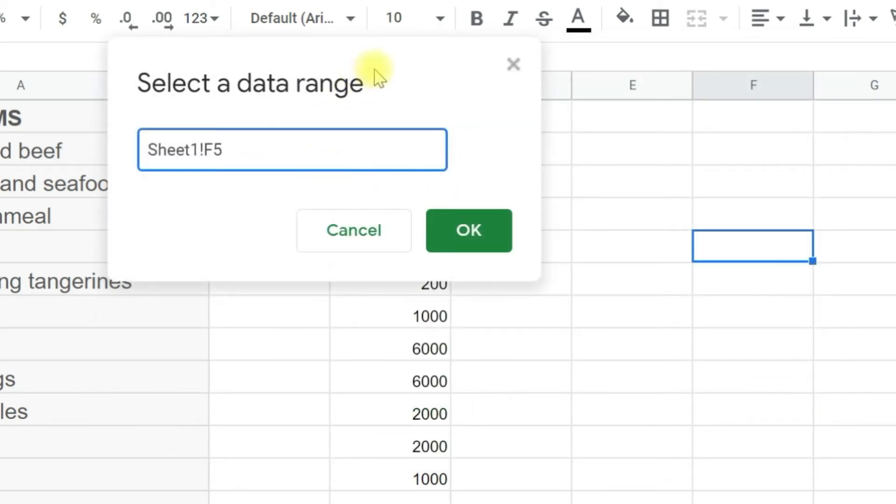
left_click_drag(376, 69, 762, 116)
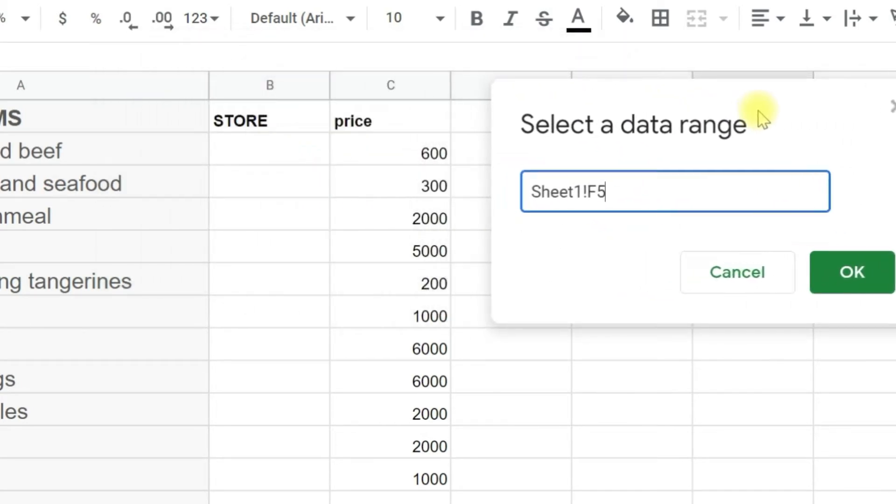
left_click(291, 154)
left_click_drag(290, 154, 291, 350)
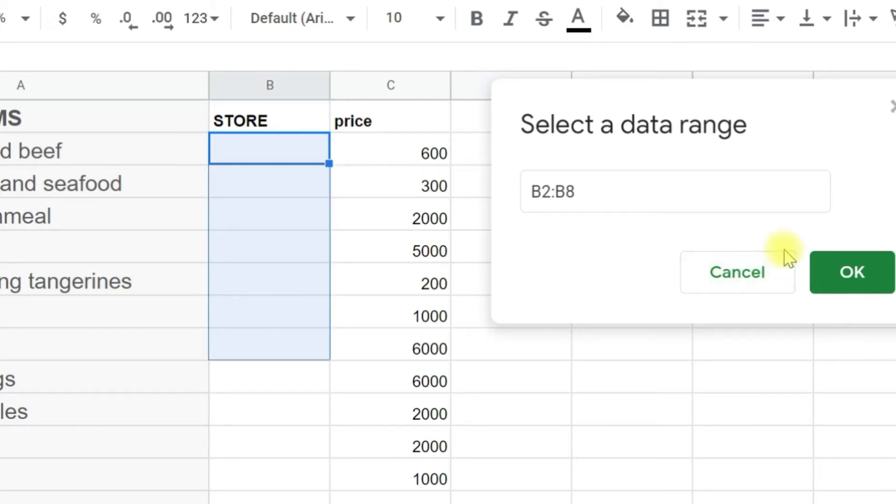
left_click(852, 280)
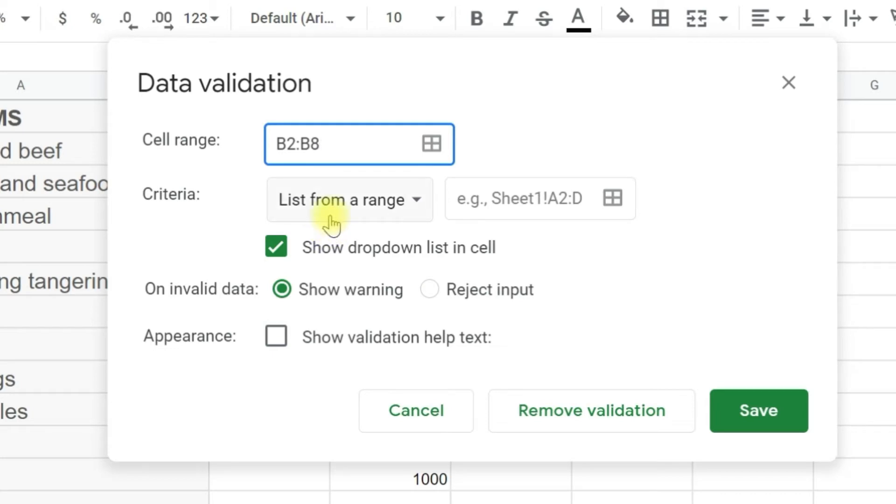
- Set the validation criteria to a list from the range Sheet2!A1:A4 and save the rule
left_click(381, 210)
left_click(395, 200)
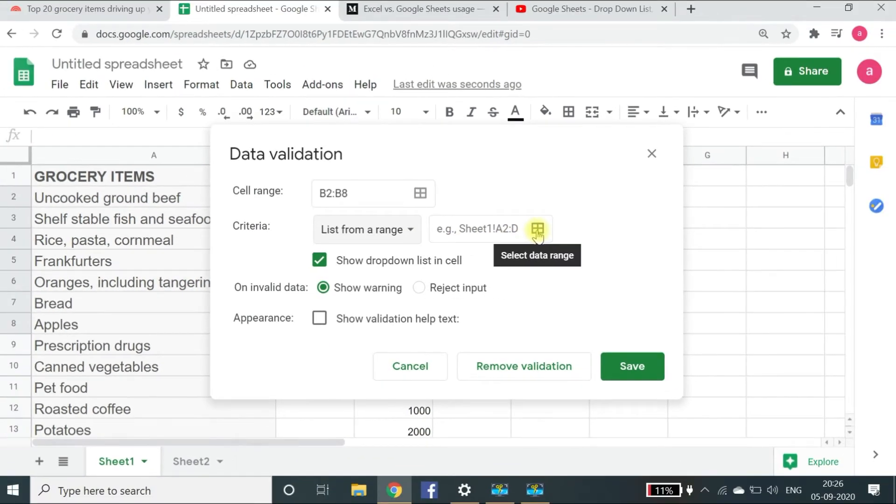
left_click(538, 229)
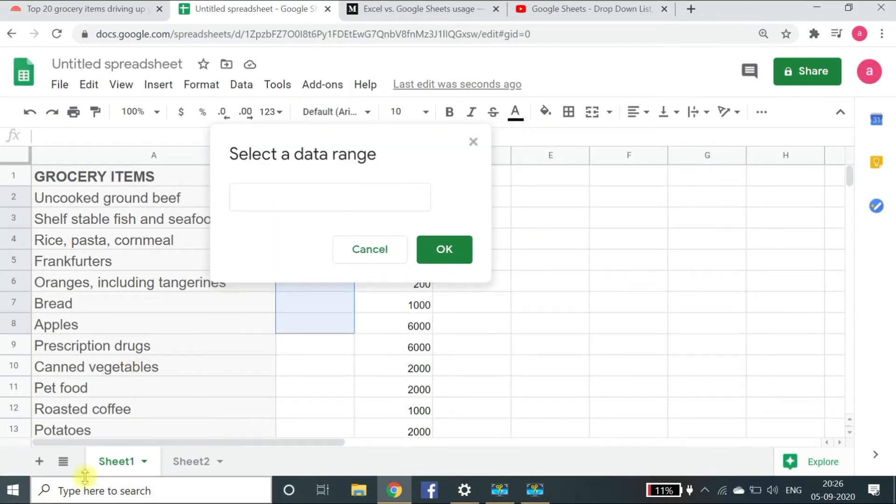
left_click(182, 462)
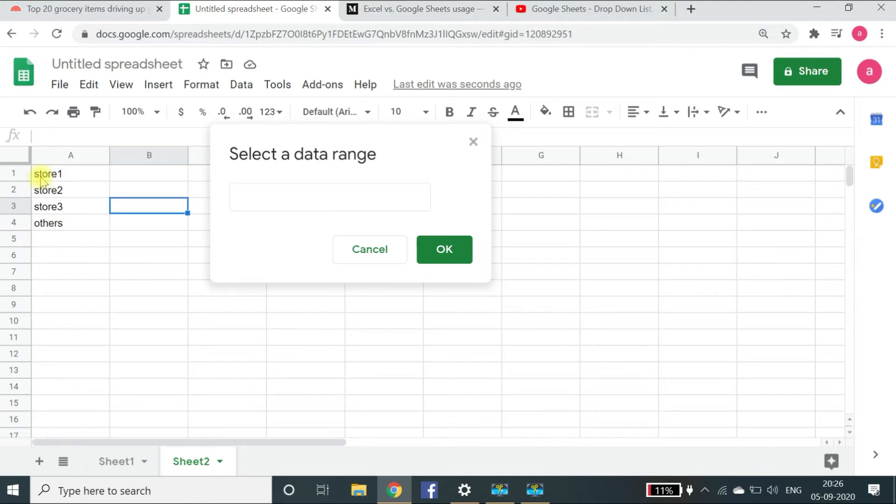
left_click_drag(40, 176, 46, 225)
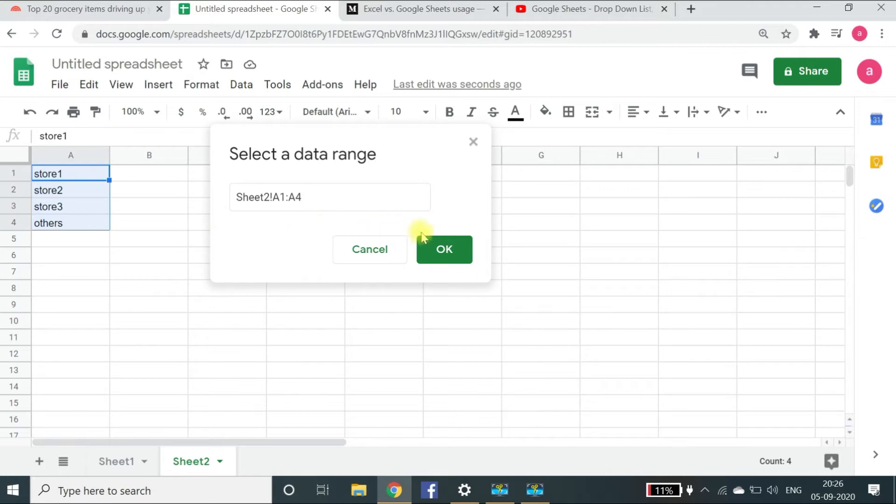
left_click(441, 252)
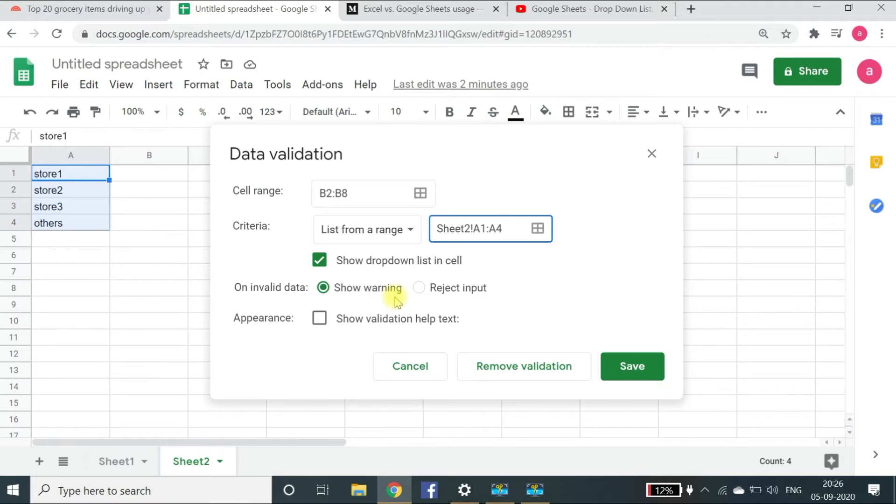
left_click(116, 463)
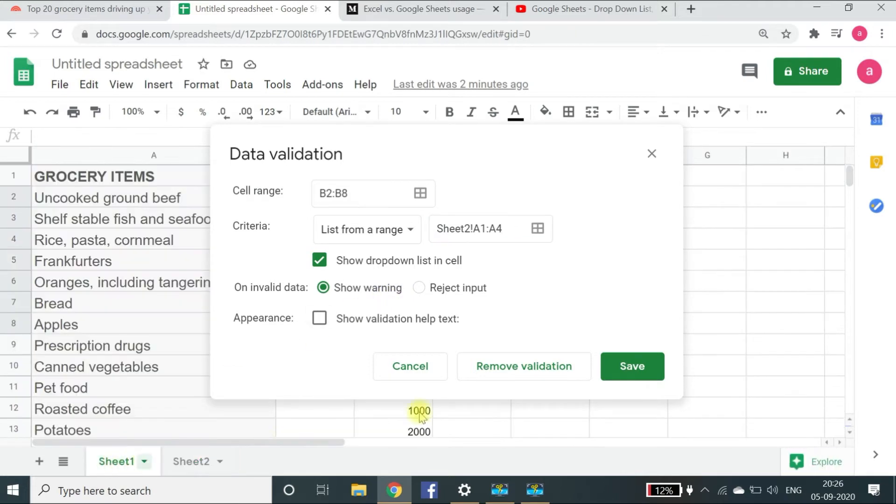
left_click(626, 368)
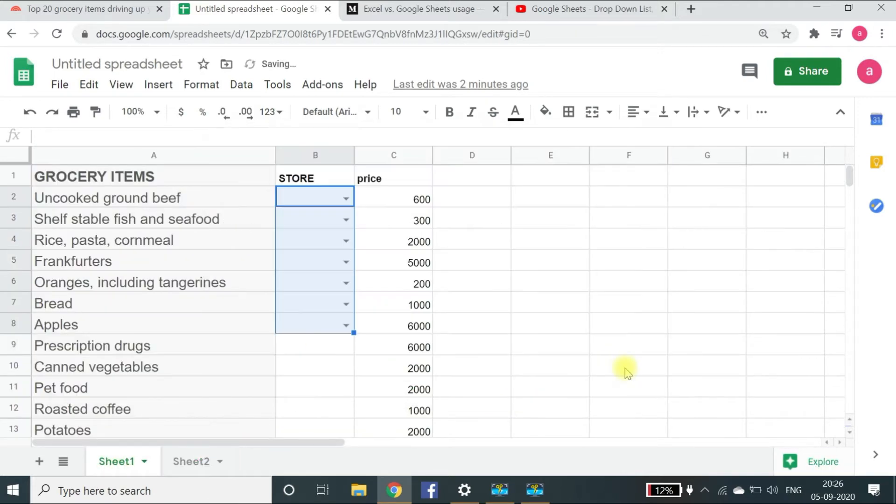
- Choose store2 from the dropdown for Uncooked ground beef and check the options offered for the row below
left_click(343, 198)
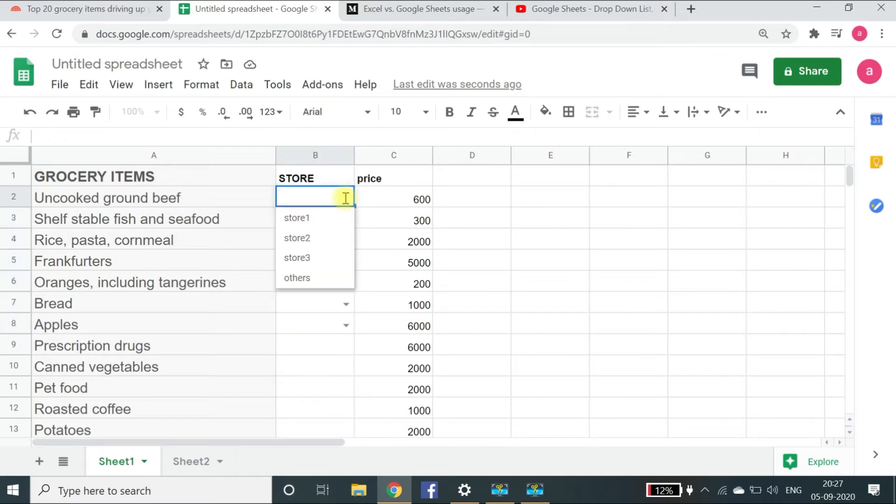
left_click(312, 242)
left_click(345, 222)
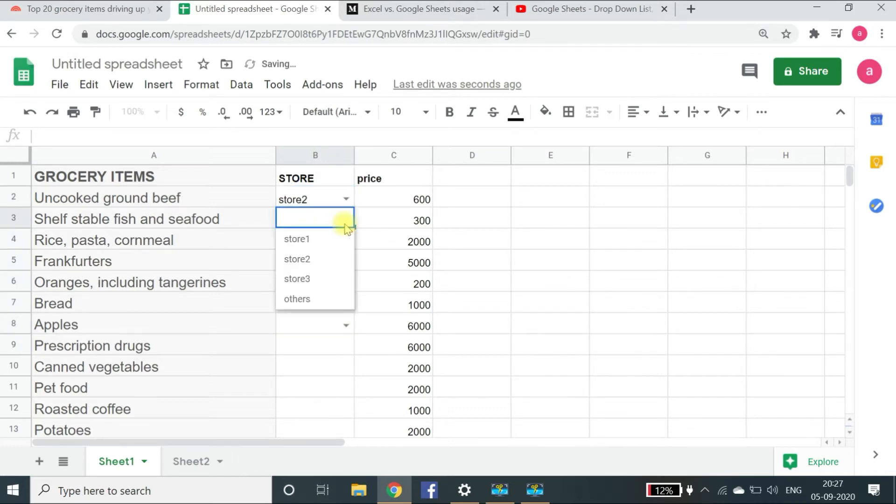
left_click(599, 201)
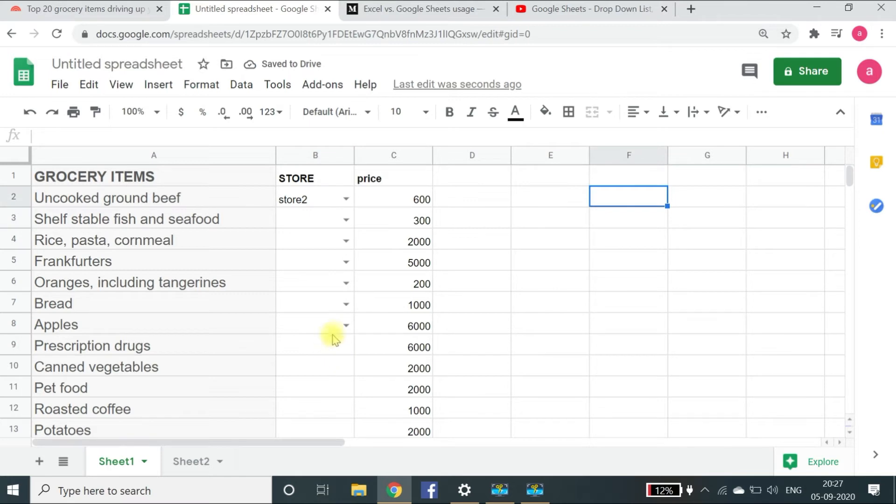
- Extend the store dropdown from B8 down to B18, the Fresh, whole chicken row
left_click(335, 330)
left_click_drag(353, 333, 345, 418)
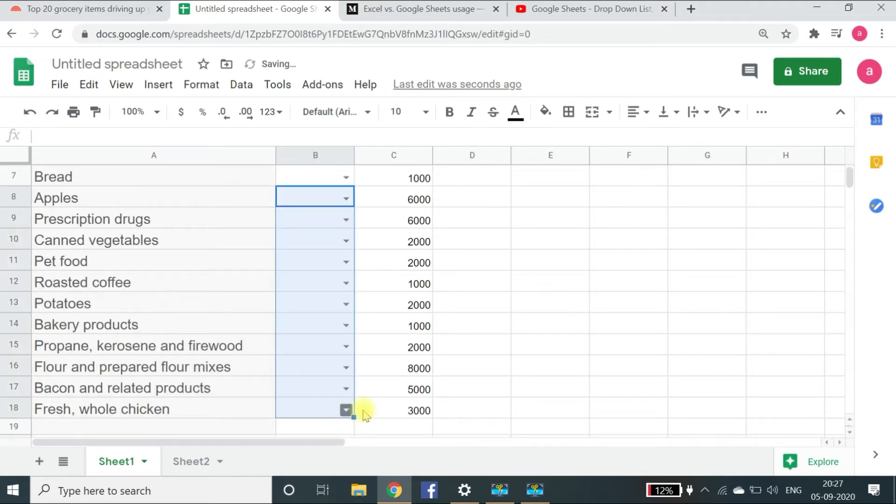
left_click(485, 387)
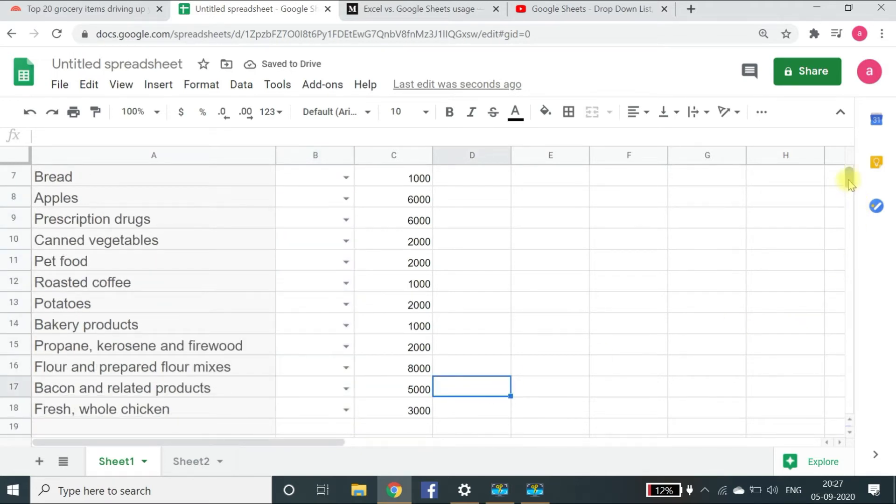
left_click_drag(850, 185, 848, 176)
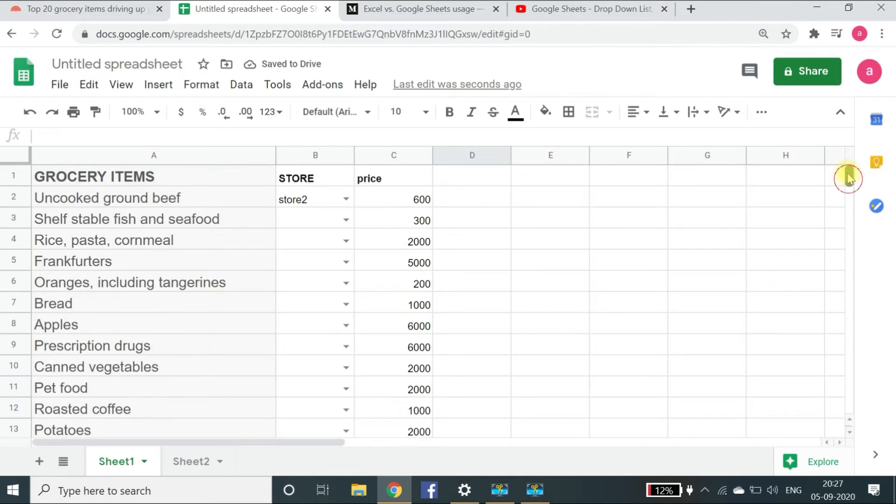
- Enter the unlisted value "strore10" in cell B3 and view the cell's validation warning
left_click(333, 224)
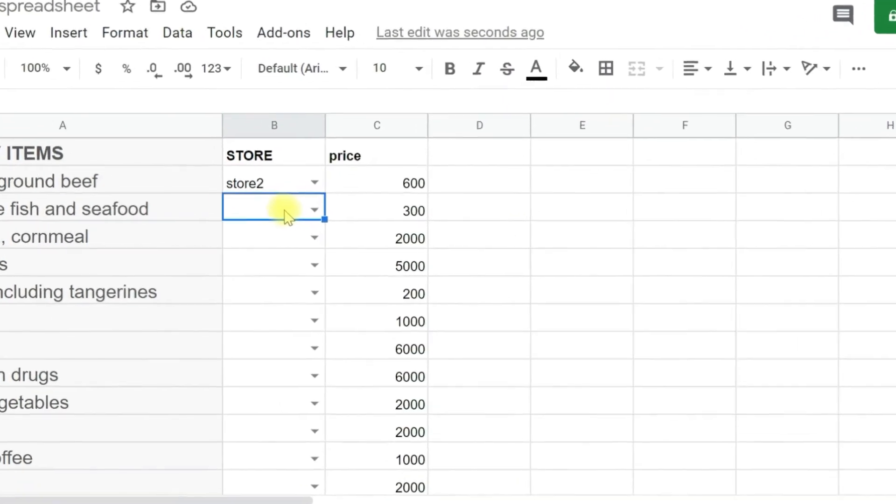
double_click(323, 221)
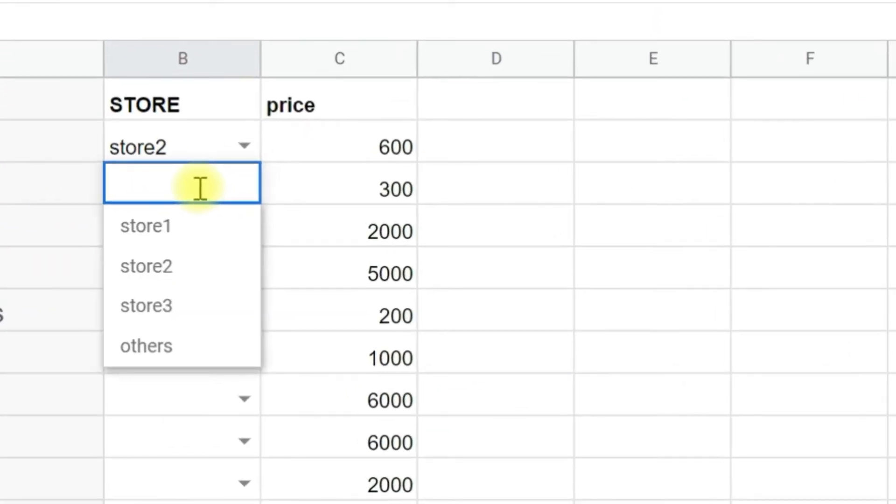
type("strore10")
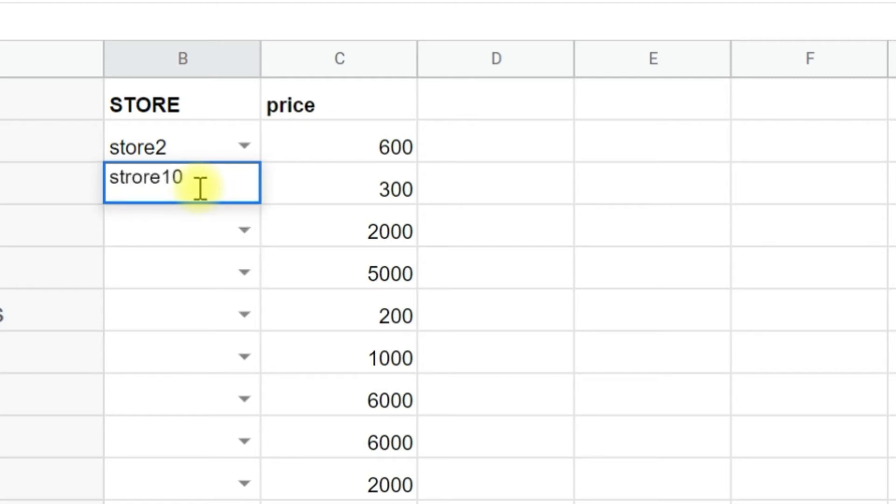
key("Return")
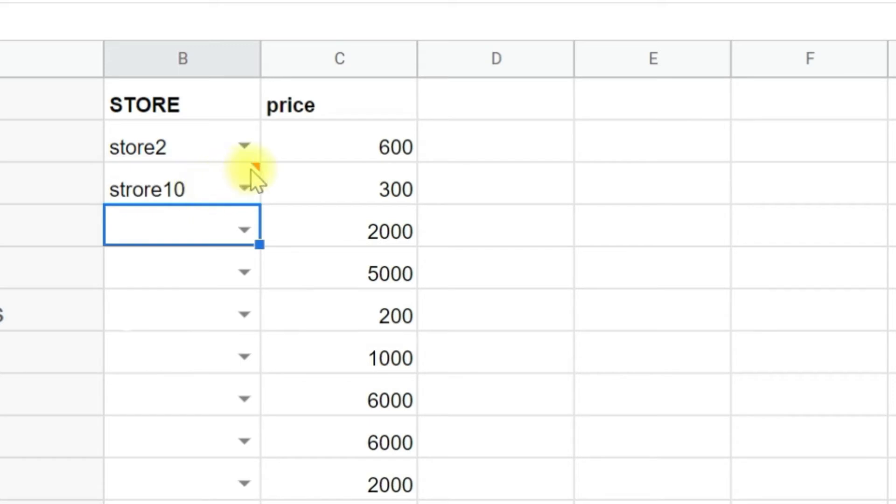
mouse_move(257, 174)
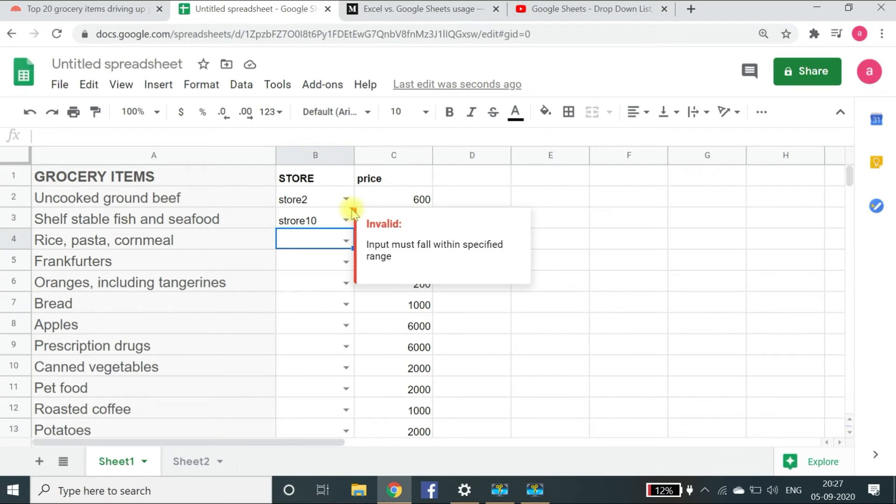
left_click(539, 315)
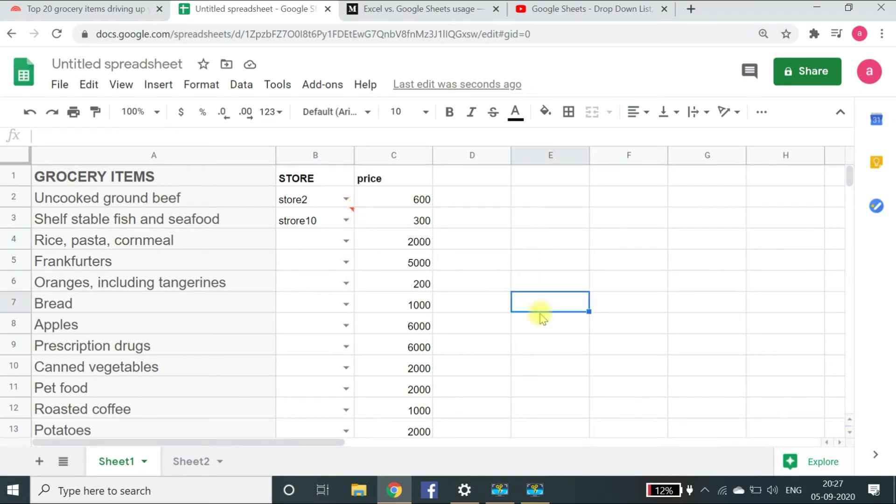
- Copy the empty dropdown cell B6 and paste only its data validation into cell F4
left_click(314, 280)
right_click(314, 278)
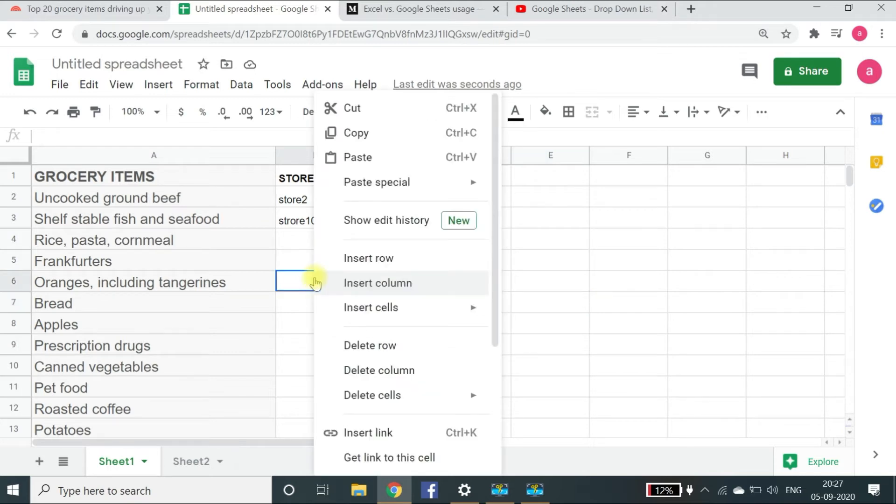
left_click(378, 132)
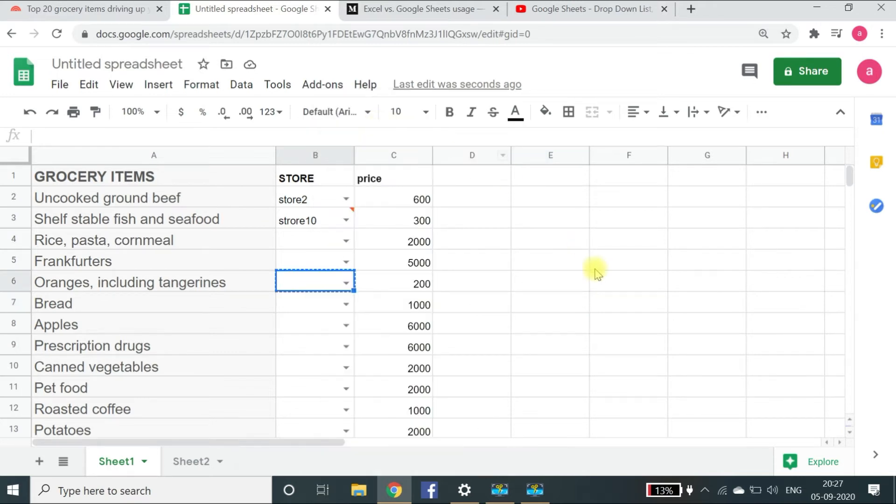
left_click(608, 241)
right_click(608, 240)
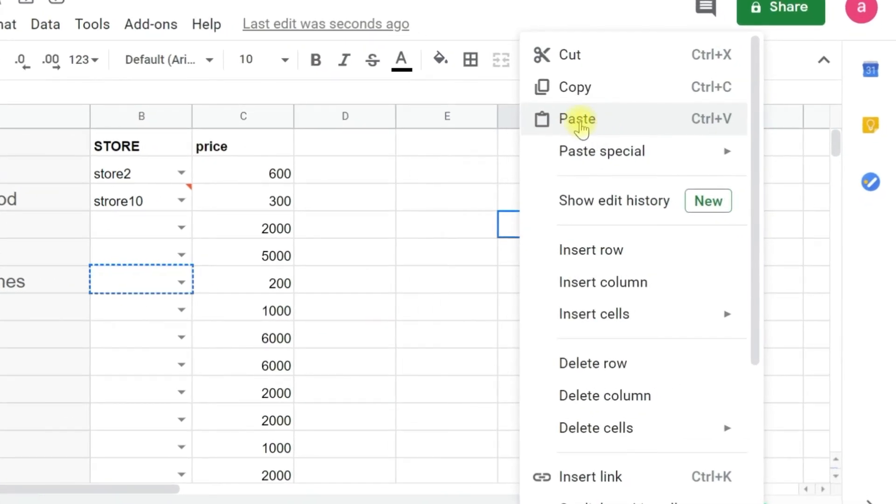
mouse_move(580, 152)
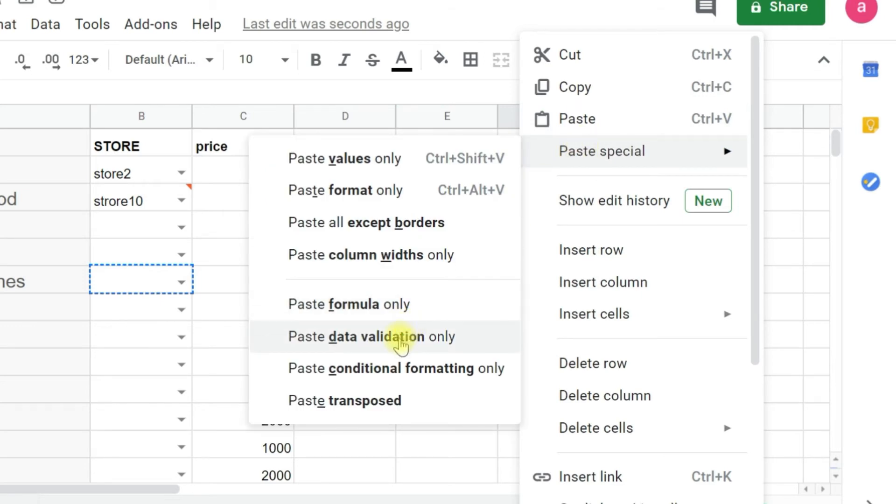
left_click(400, 346)
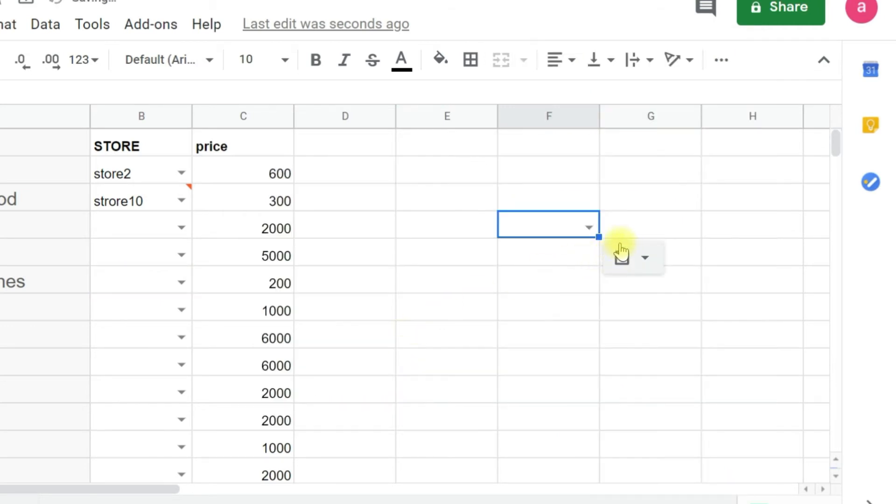
- Check the store options offered by the dropdown in cell F4
left_click(590, 228)
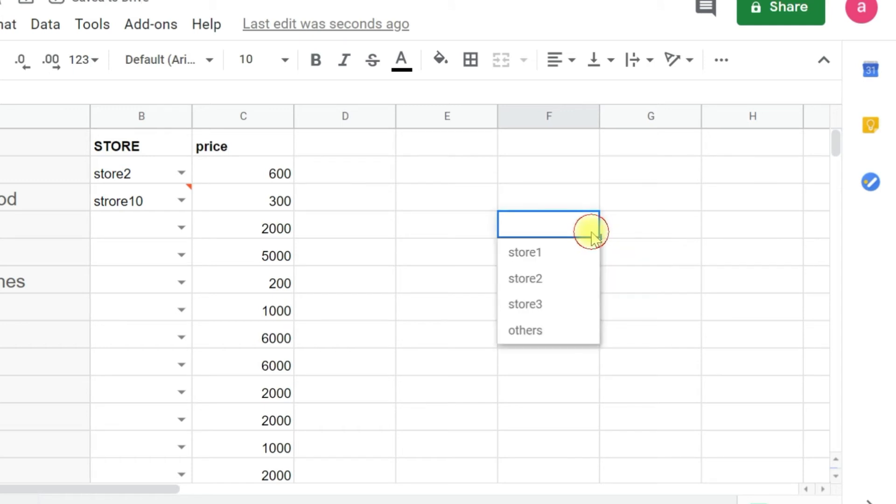
left_click(638, 225)
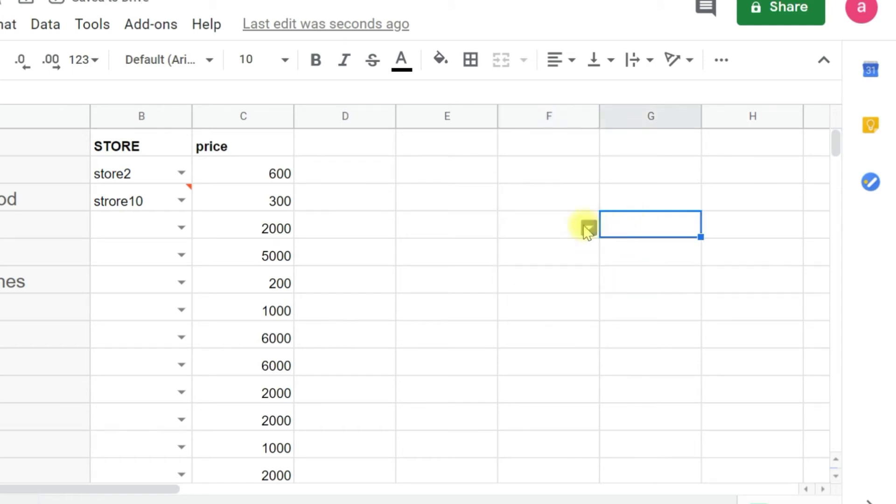
left_click(624, 254)
left_click(563, 229)
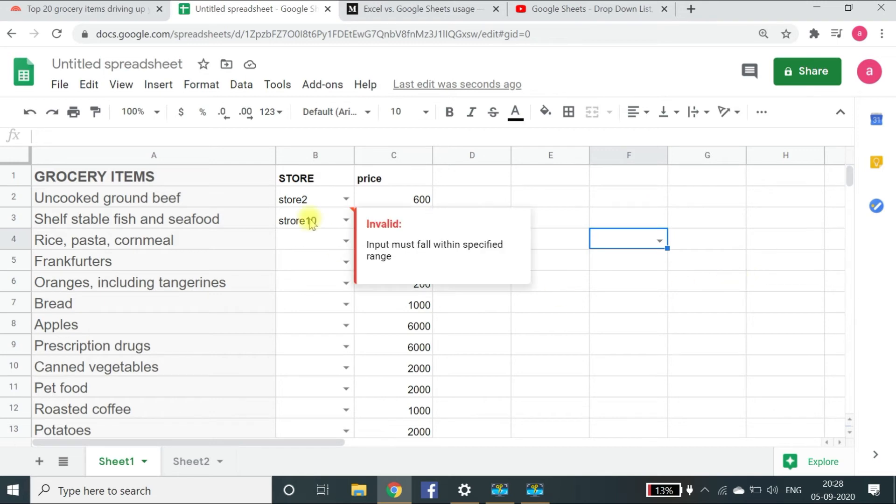
- Open the data validation settings for F4 and set the cell range to F7:F10
left_click(238, 86)
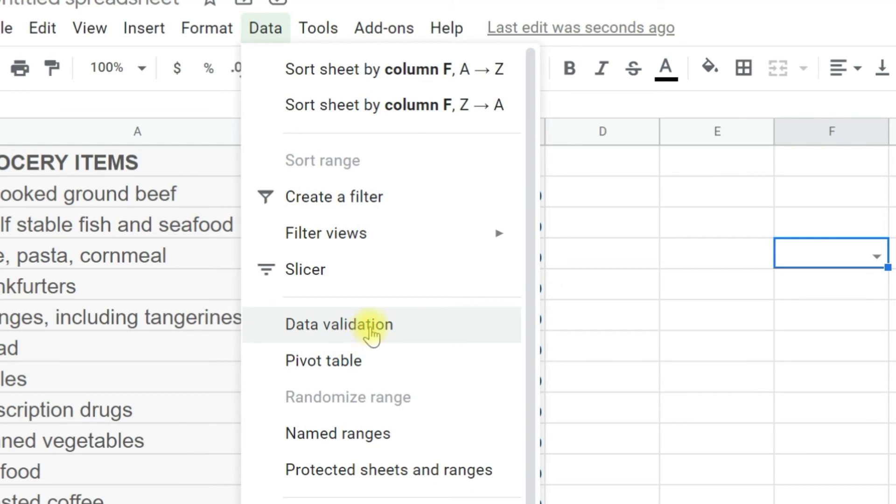
left_click(372, 332)
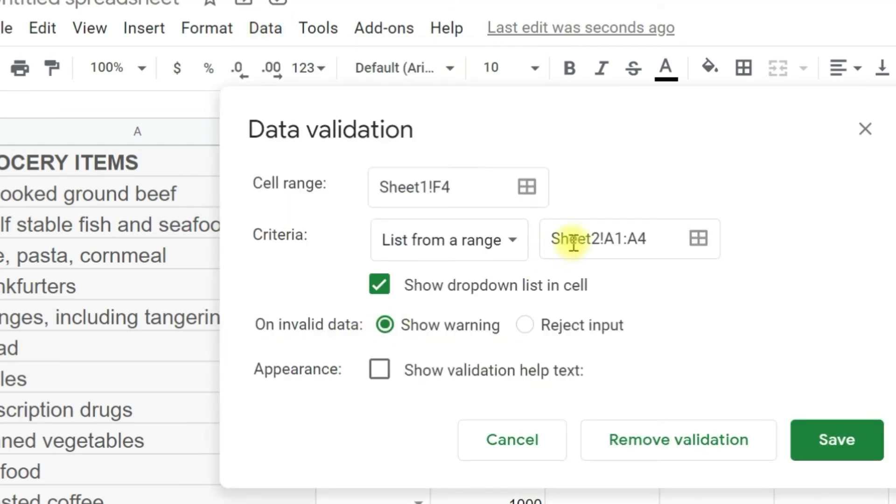
left_click(528, 189)
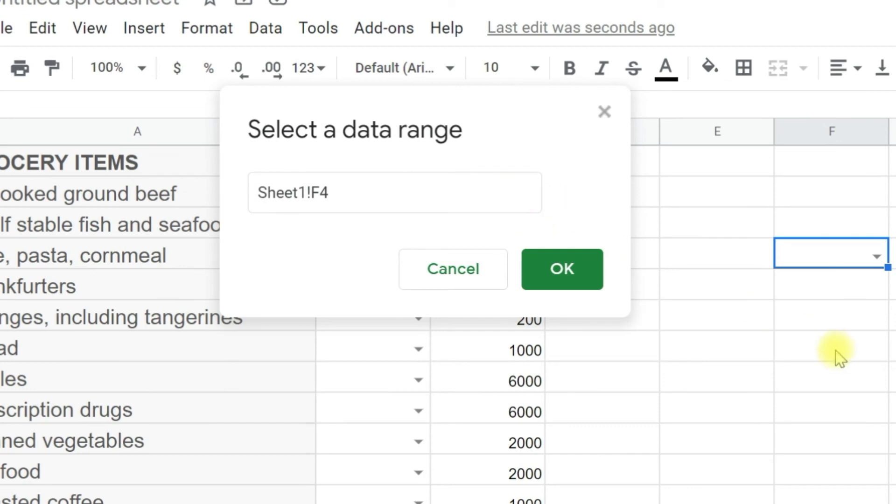
left_click_drag(843, 345, 849, 456)
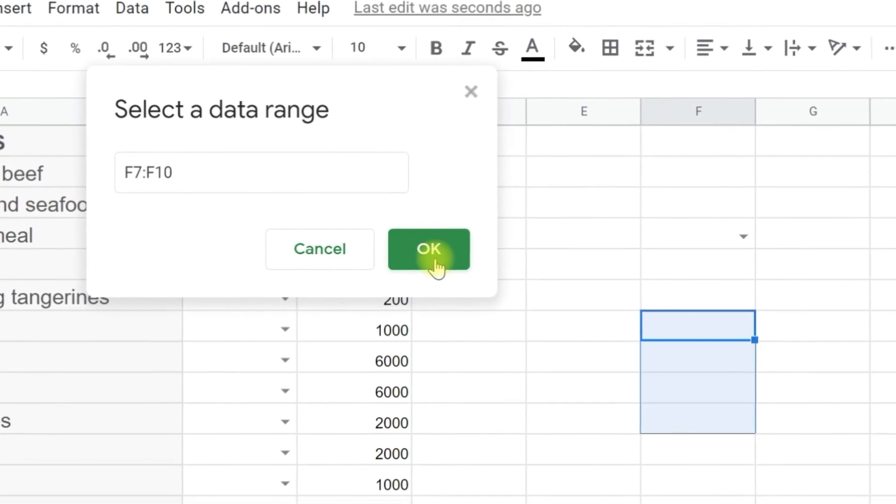
left_click(430, 258)
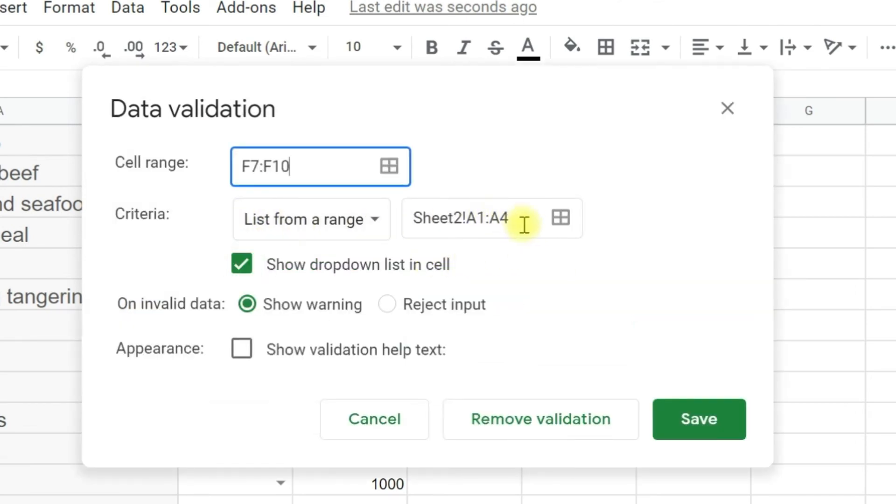
- Keep Sheet2!A1:A4 as the list source, set invalid data to Reject input, and save the rule
left_click(561, 218)
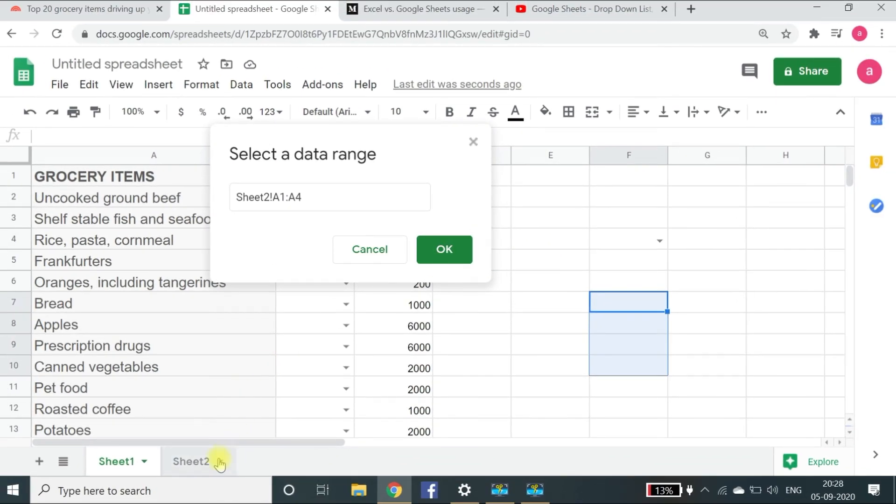
left_click(216, 460)
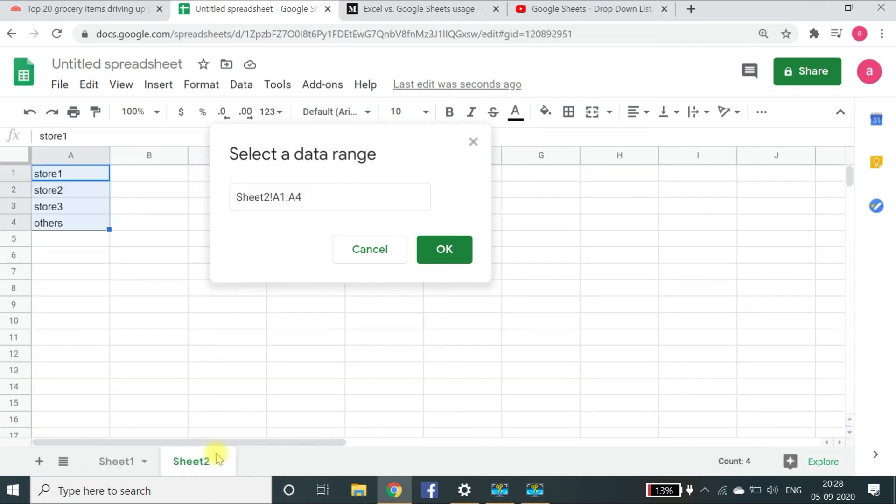
left_click(429, 256)
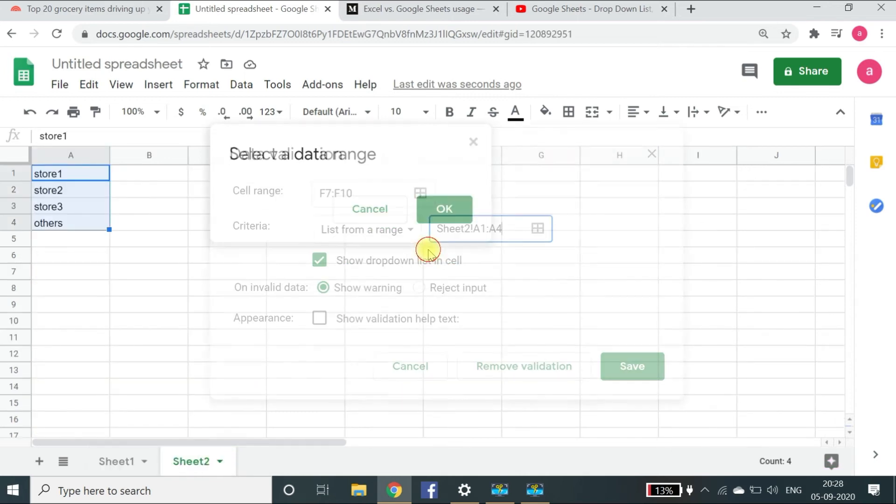
left_click(419, 289)
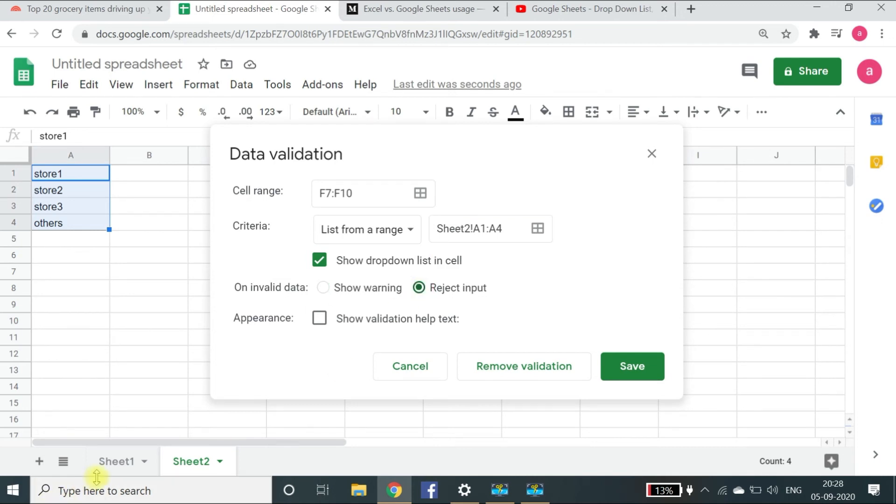
left_click(116, 470)
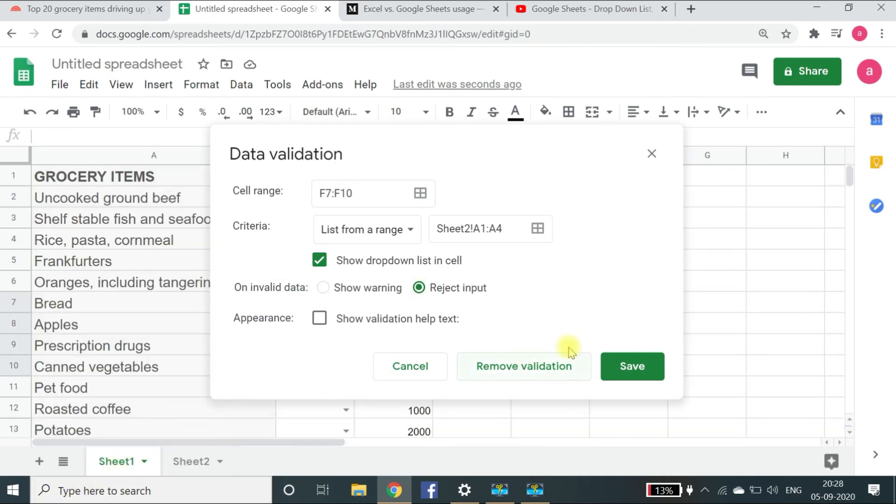
left_click(634, 366)
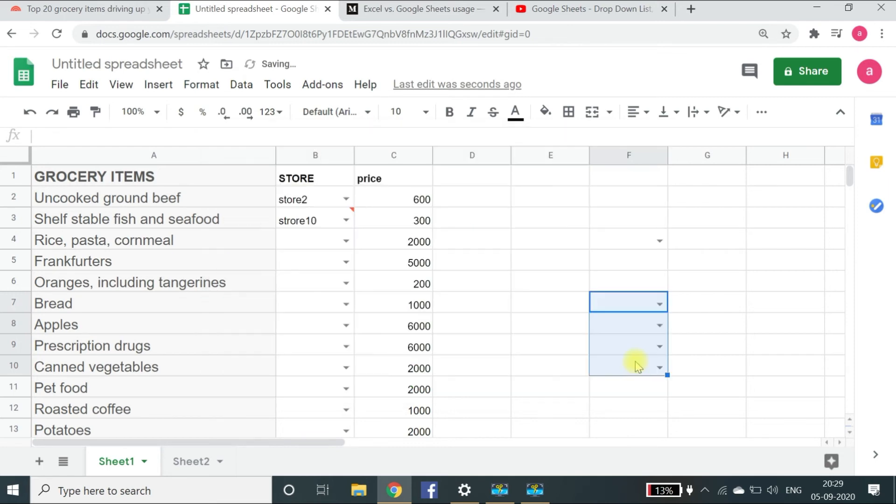
- Try to enter the unlisted value "pens" in cell F7 to test the validation, and dismiss the resulting message
left_click(624, 308)
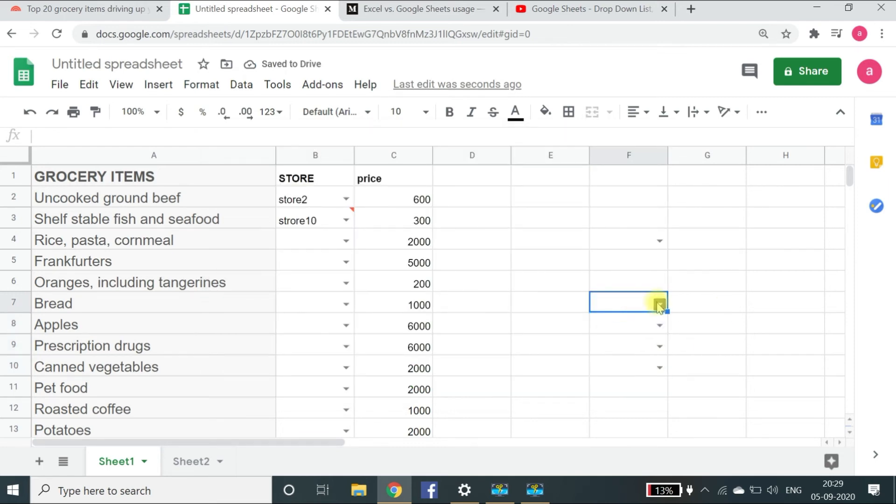
left_click(659, 305)
left_click(624, 307)
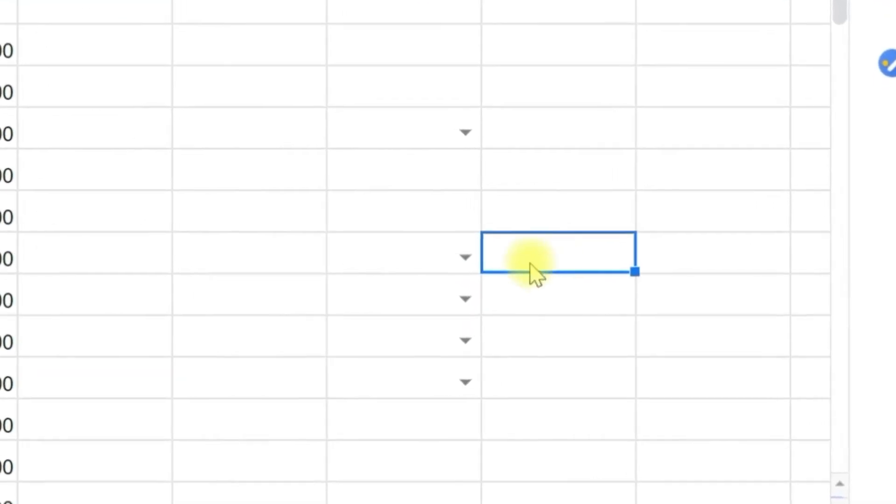
left_click(409, 246)
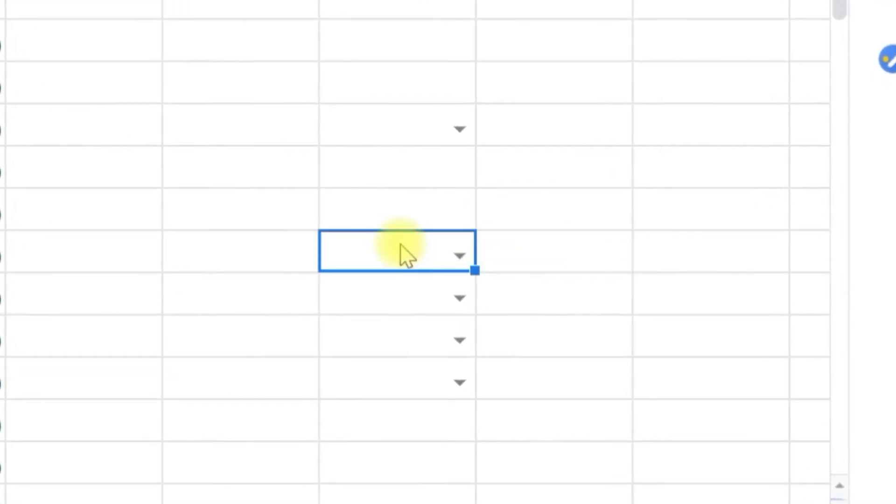
type("i")
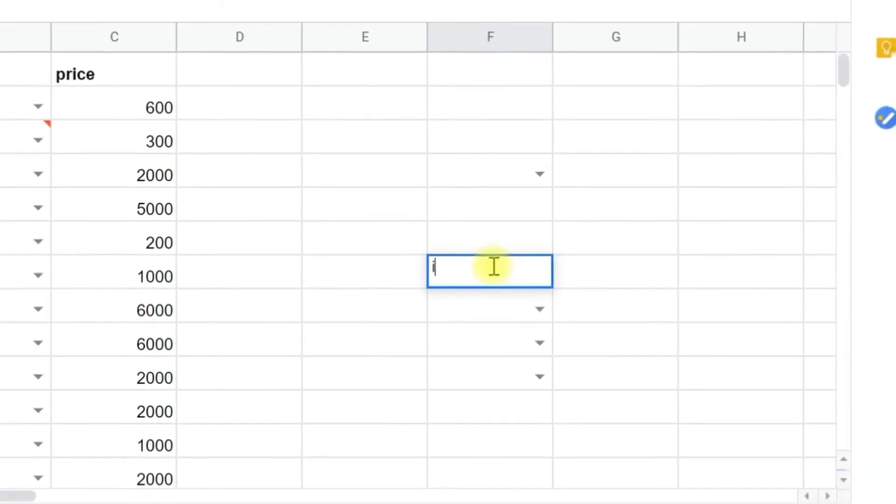
key("BackSpace")
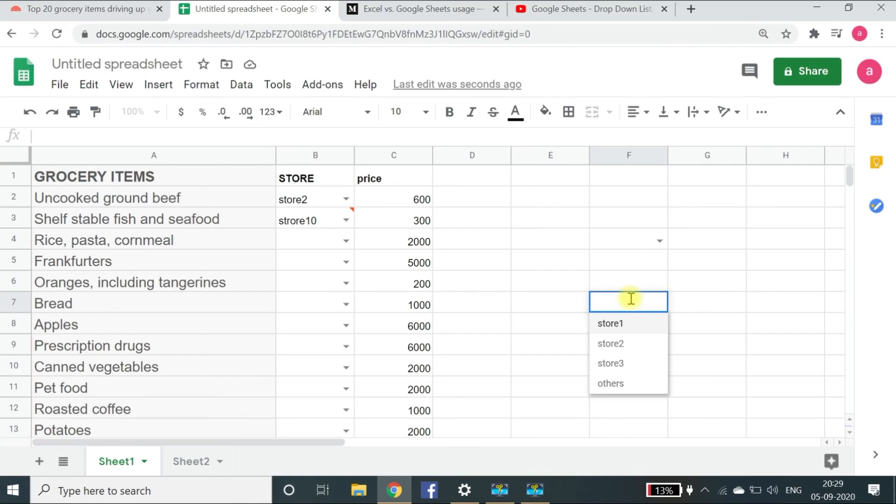
type("pens")
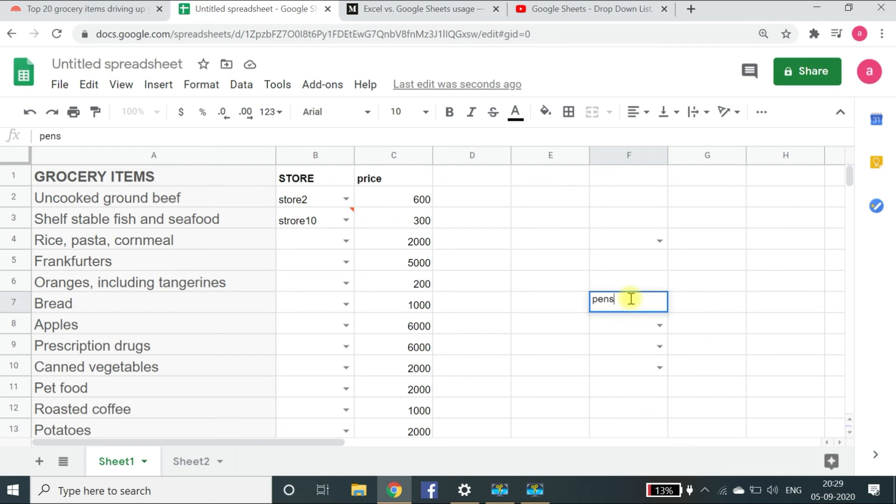
key("Return")
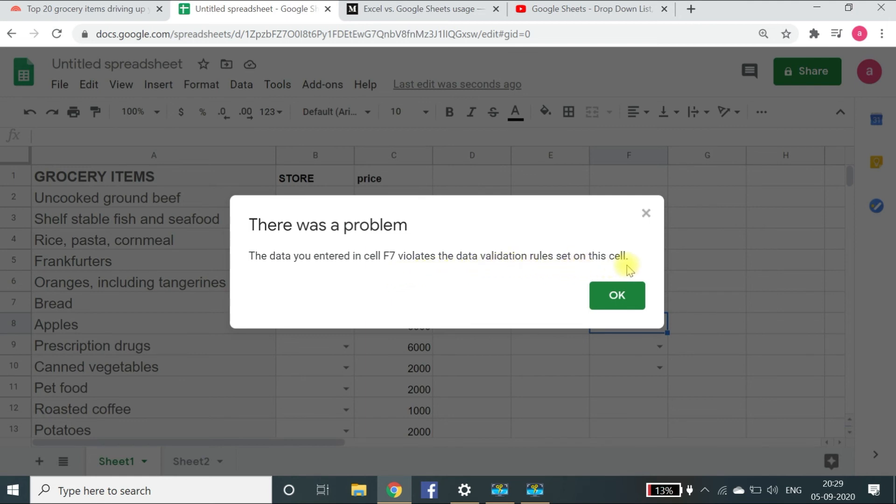
left_click(632, 298)
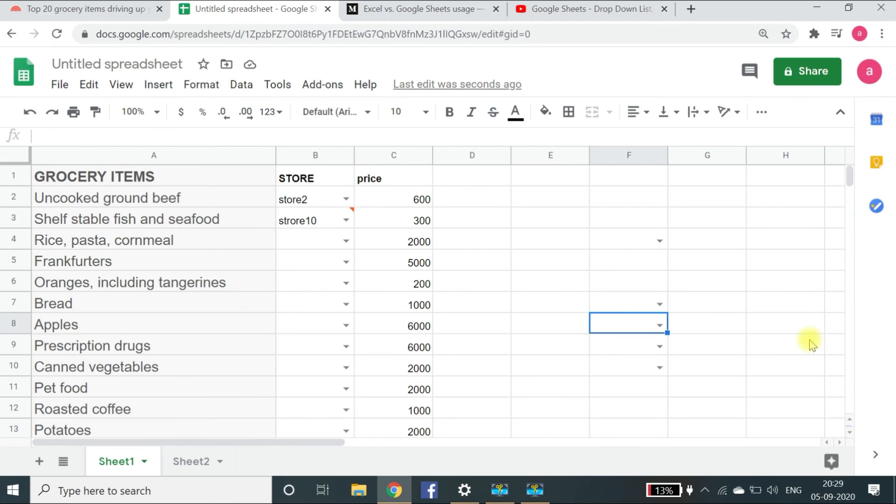
- Remove data validation from all cells of Sheet1
left_click(5, 157)
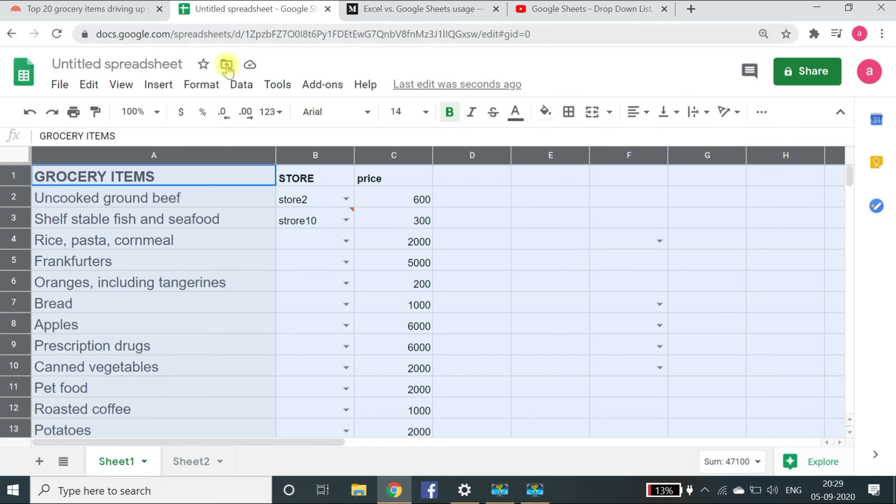
left_click(243, 86)
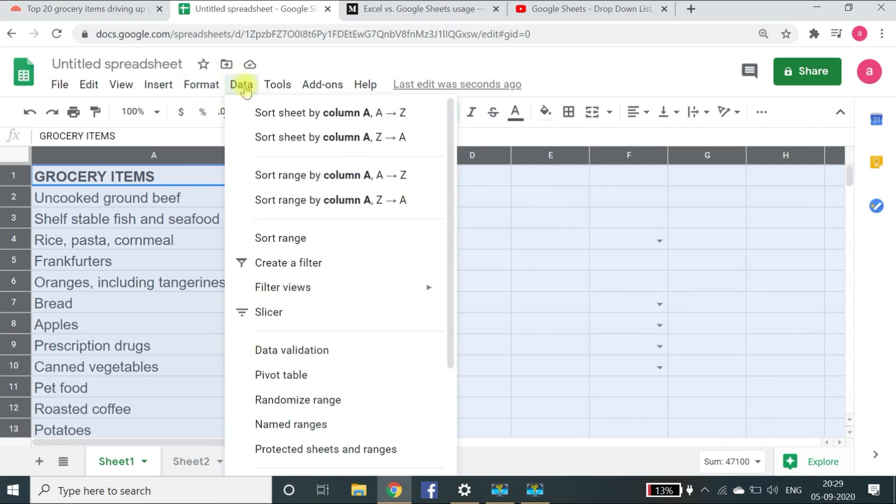
left_click(328, 354)
left_click(550, 371)
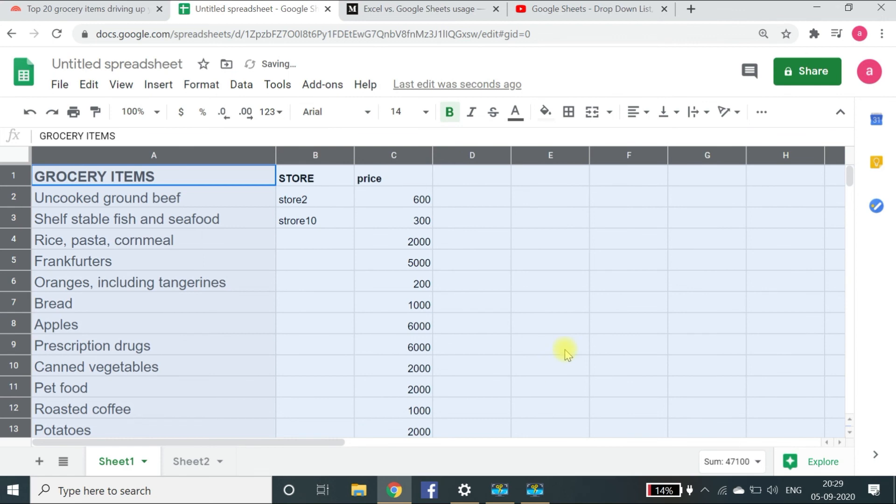
left_click(614, 290)
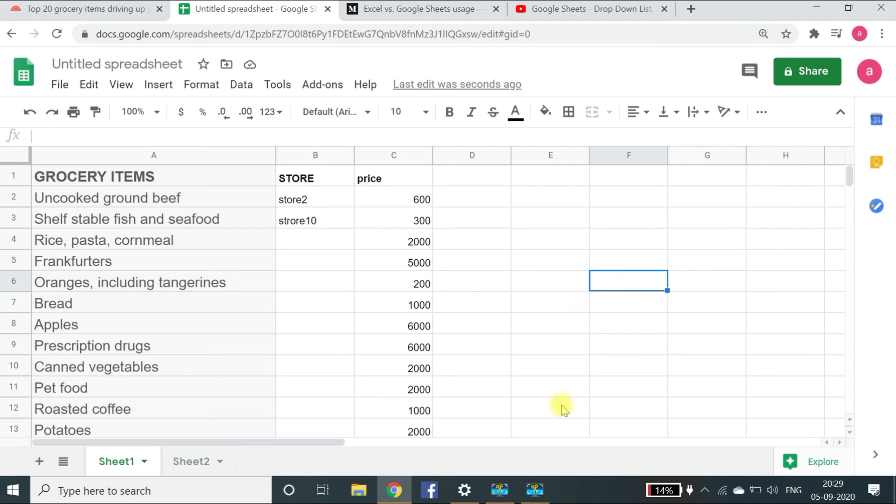
left_click(535, 489)
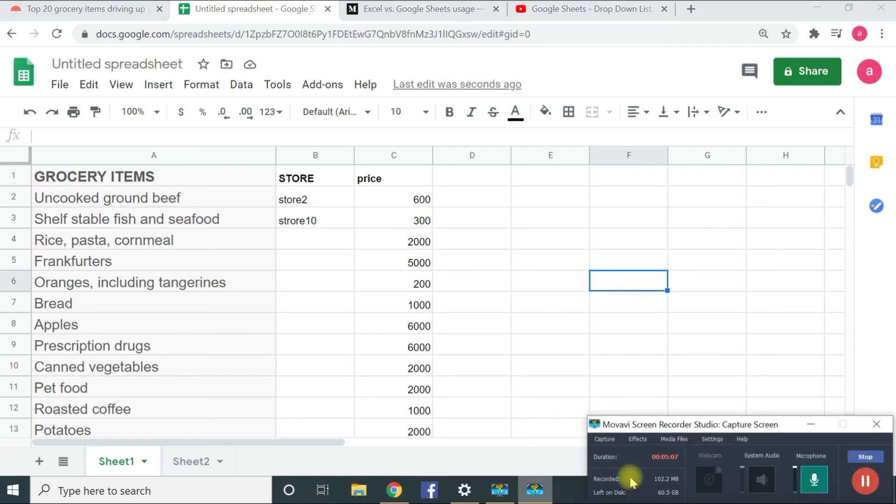